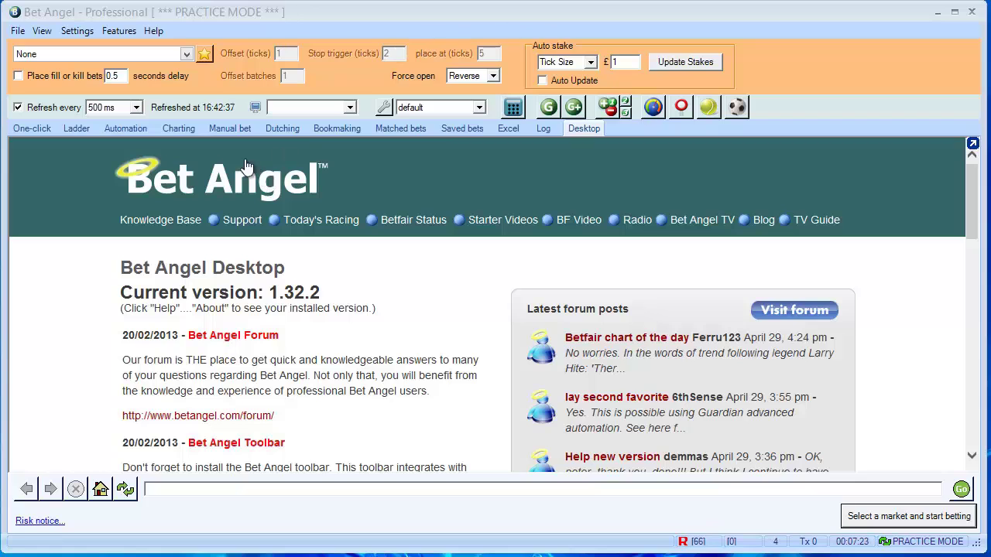
Step: Review the basic automation screen, the One-click view and the Guardian window's automation options, and return to basic automation
click(123, 130)
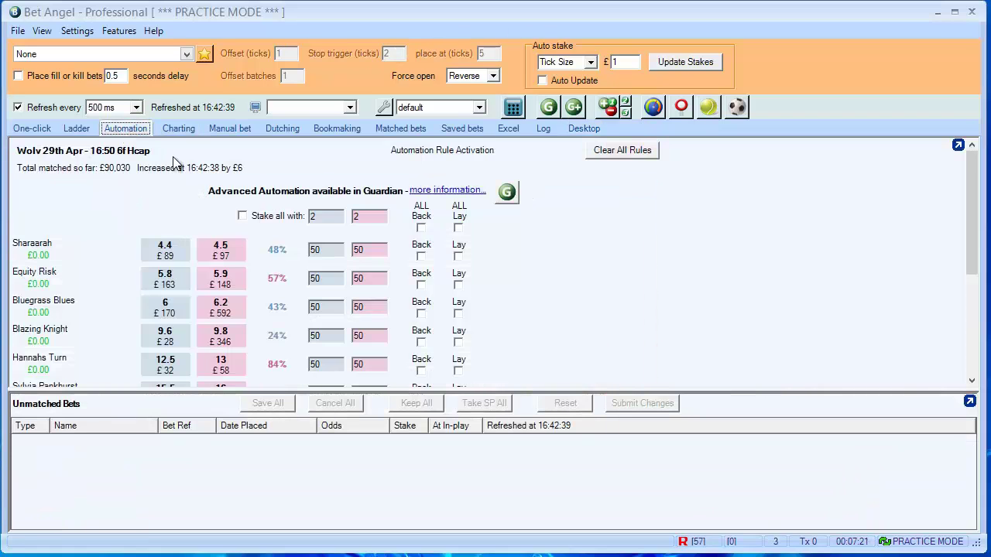
click(34, 130)
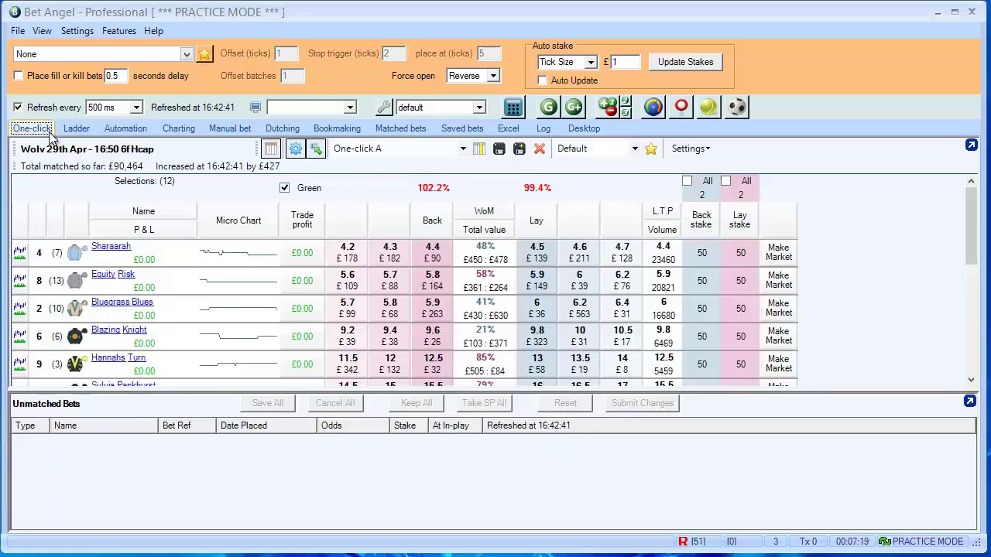
click(546, 109)
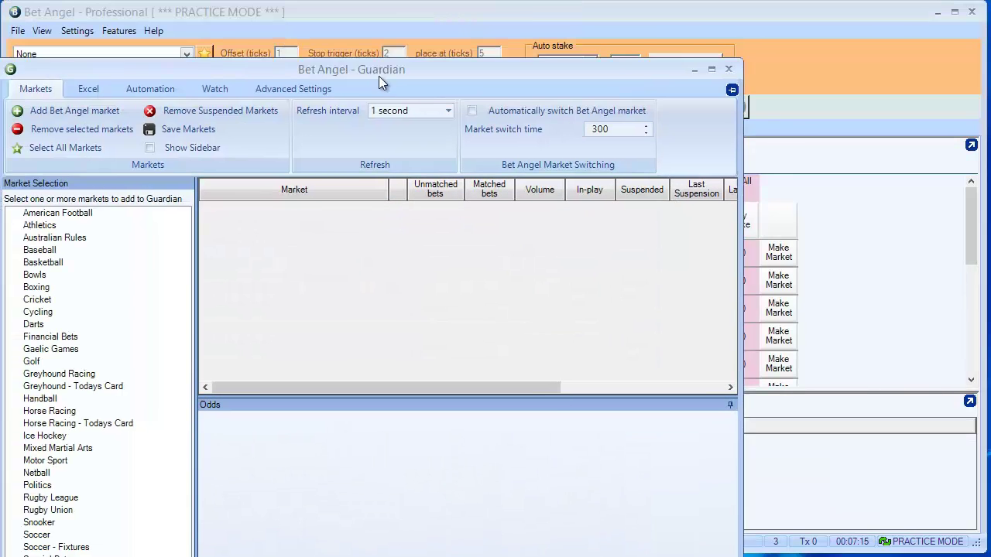
drag(378, 76, 396, 82)
click(167, 96)
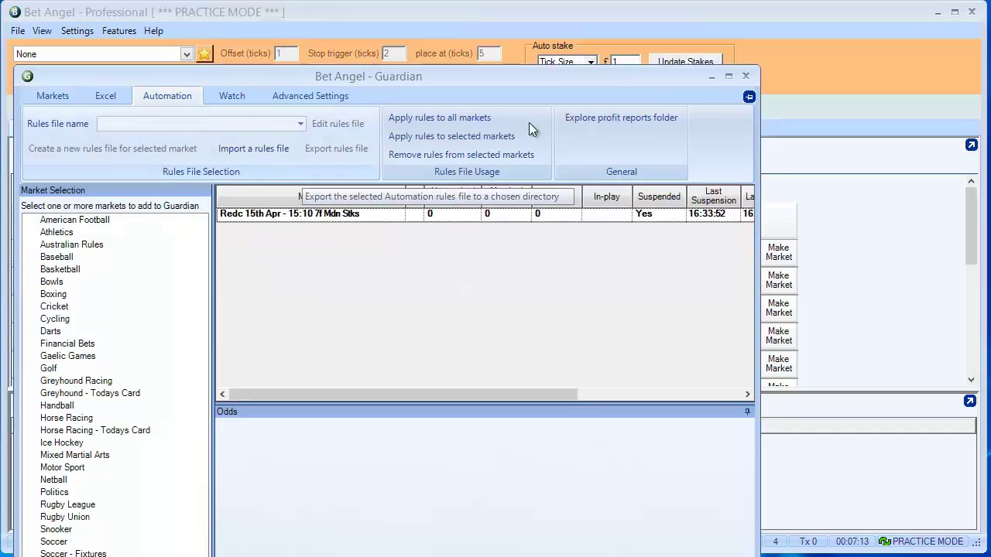
click(746, 76)
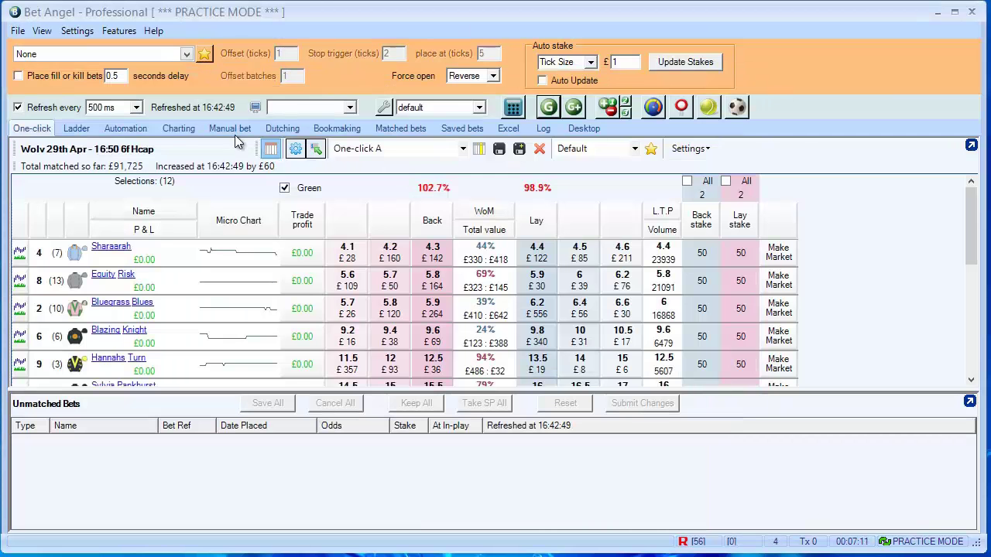
click(126, 129)
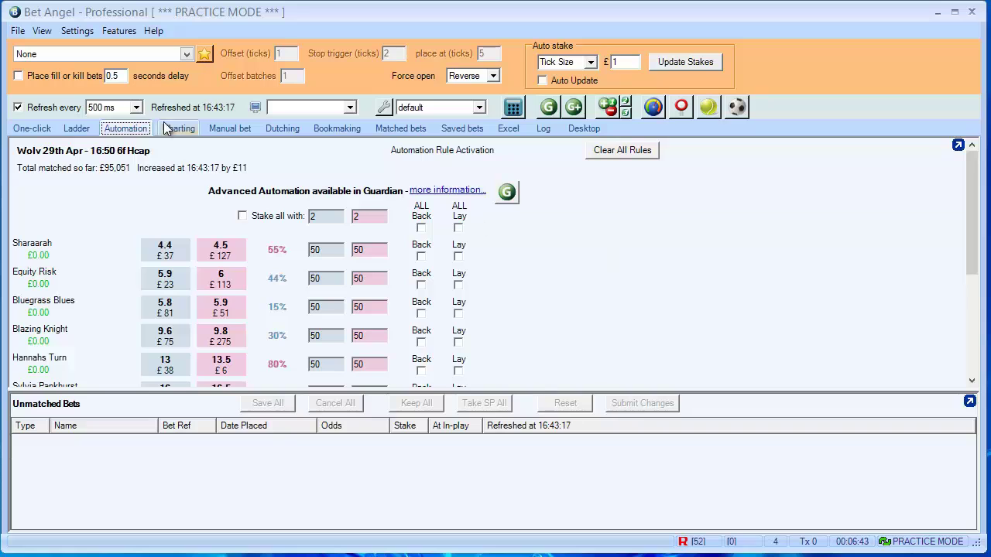
Step: Load the 16:50 Wolv market from the Horse Racing - Todays Card list for trading
click(577, 130)
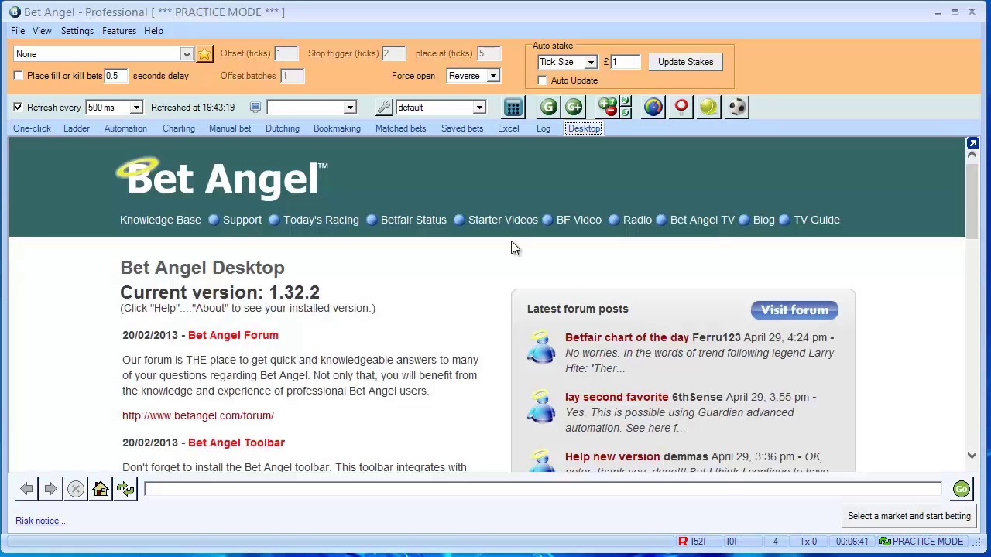
click(923, 516)
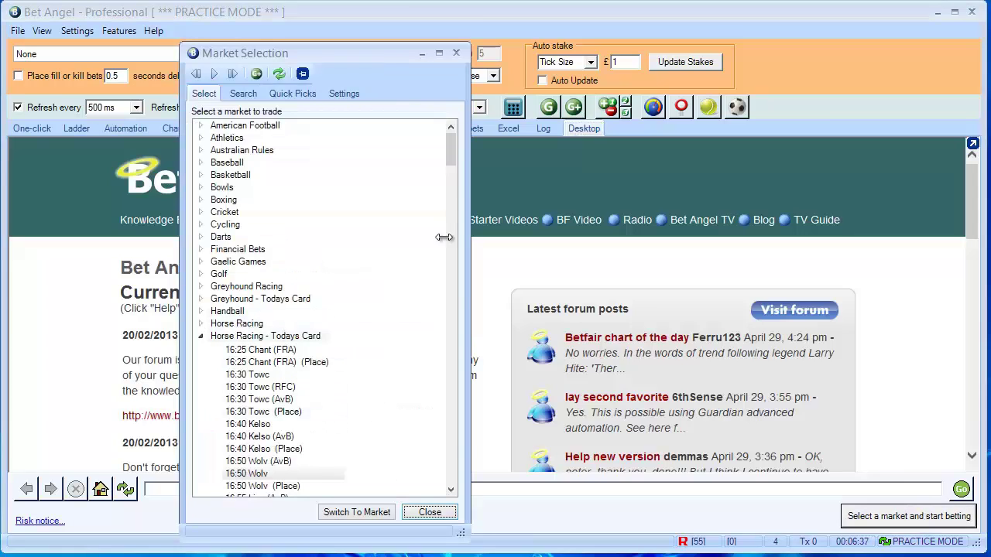
drag(454, 150, 453, 163)
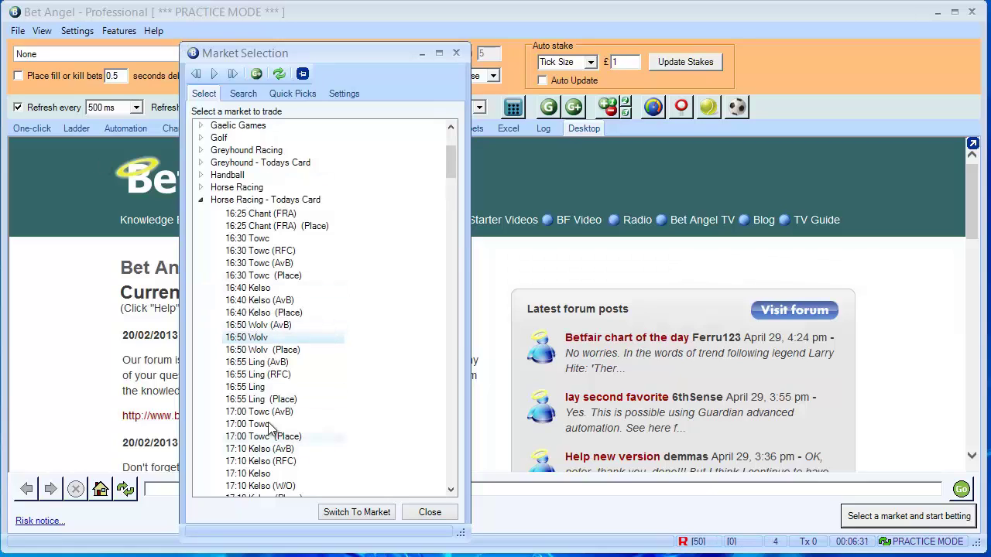
double_click(257, 340)
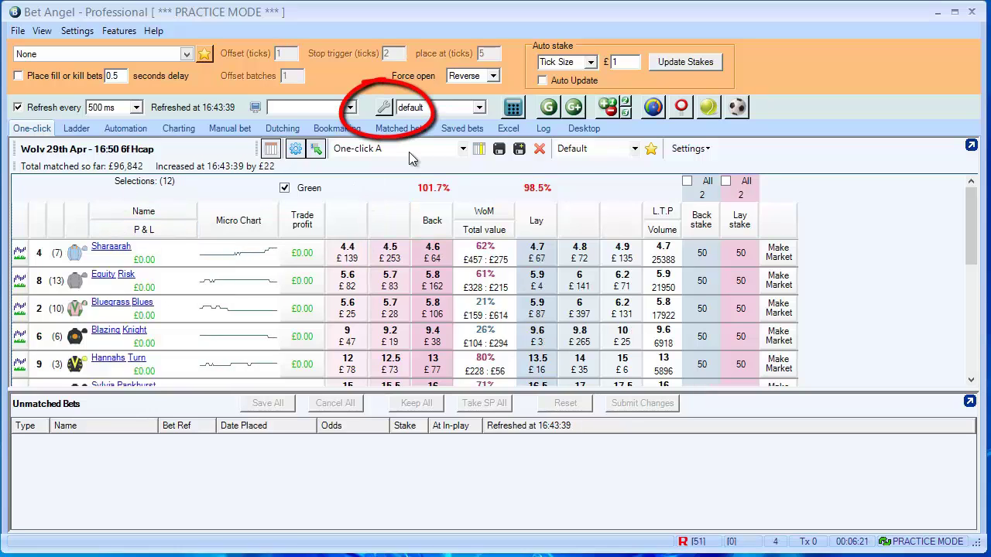
Step: In the automation settings, set the Back Automation Rules' current odds range to 1.01 through 1.4
click(384, 109)
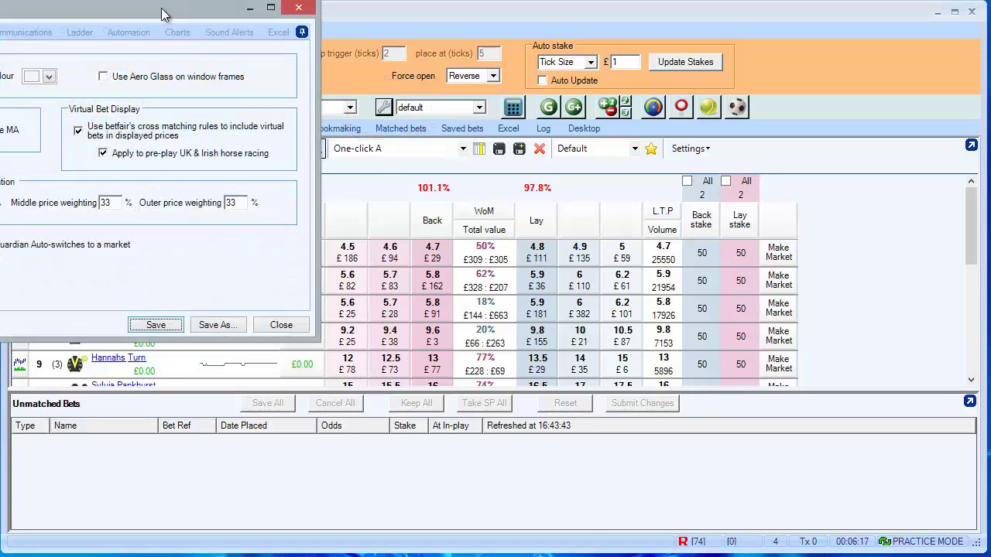
drag(164, 10, 464, 127)
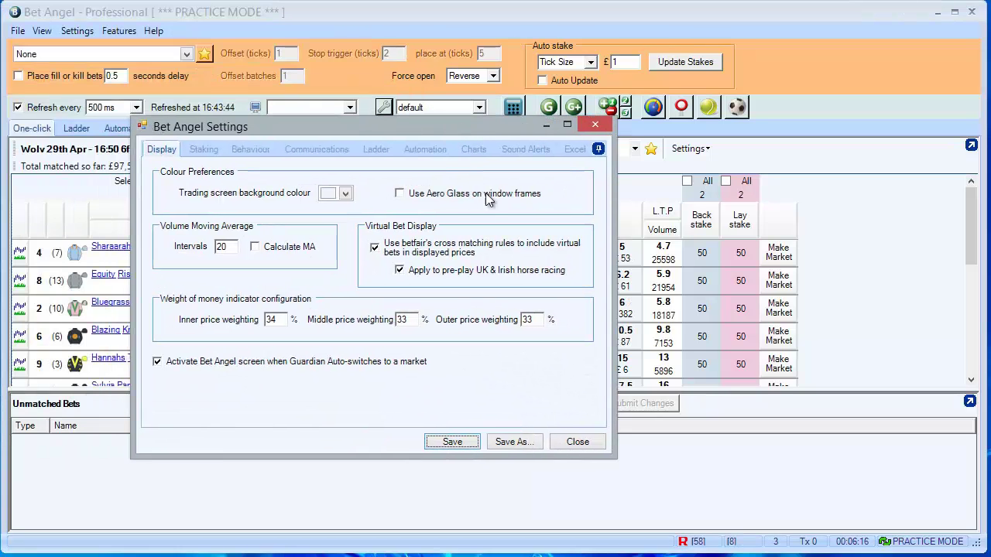
click(425, 149)
drag(381, 123, 388, 133)
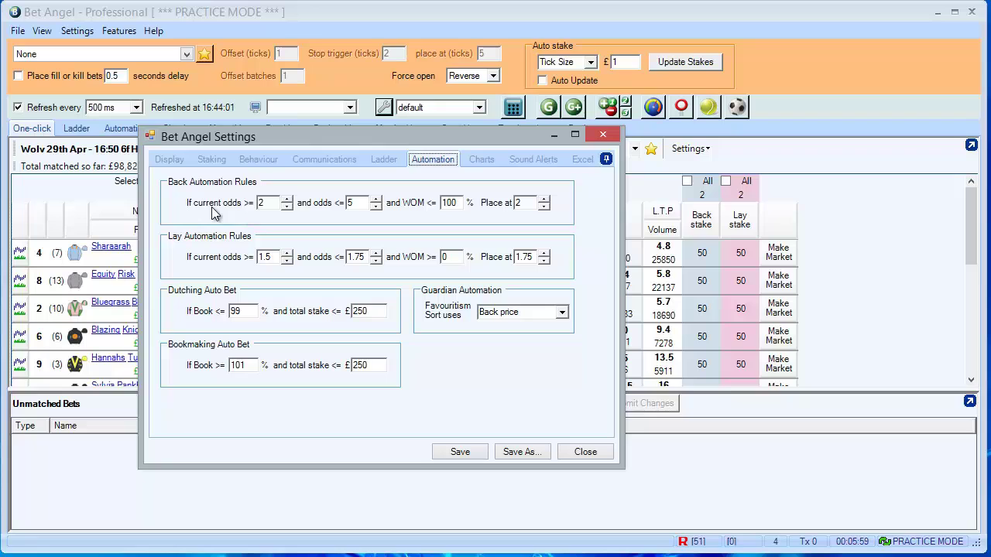
drag(355, 138, 408, 143)
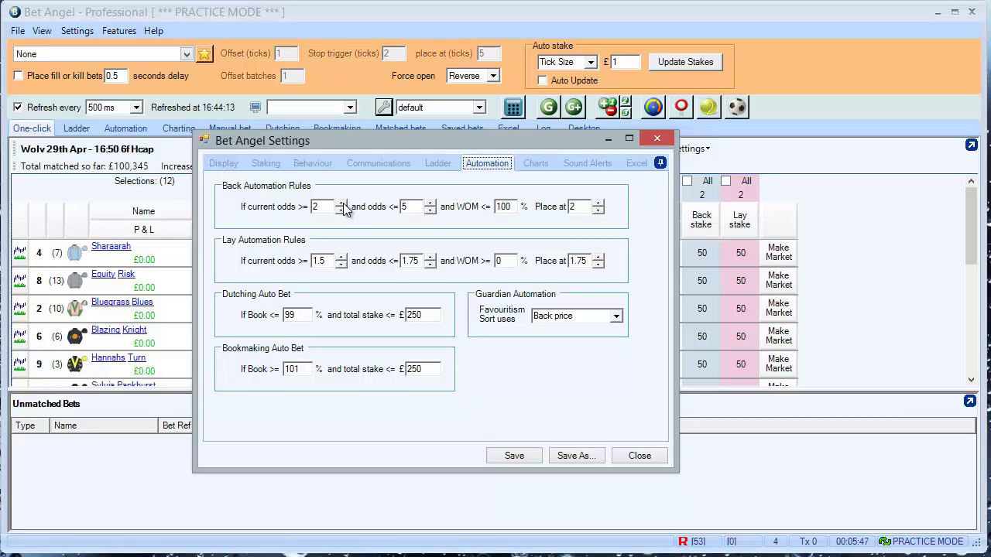
drag(327, 204, 307, 204)
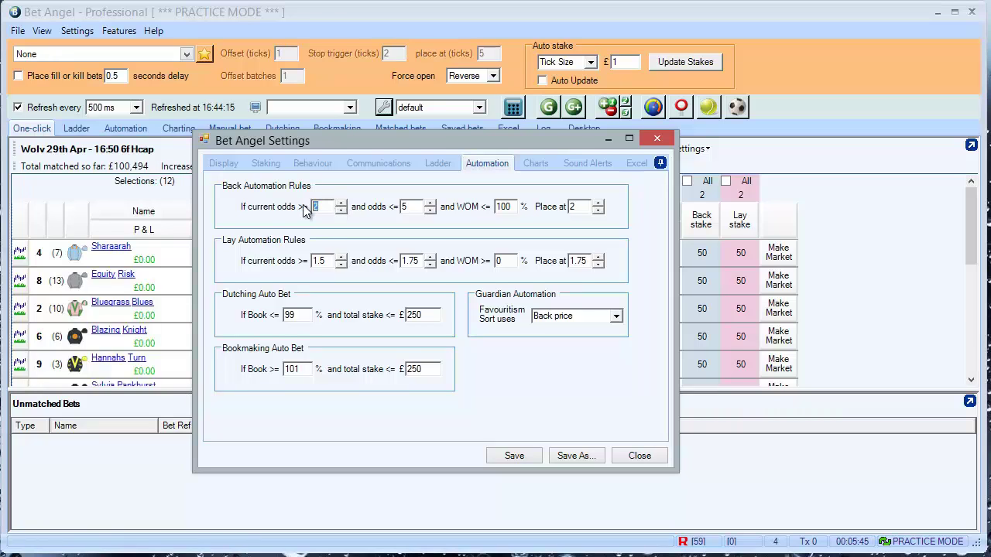
text(1.01)
click(410, 208)
drag(476, 145, 467, 288)
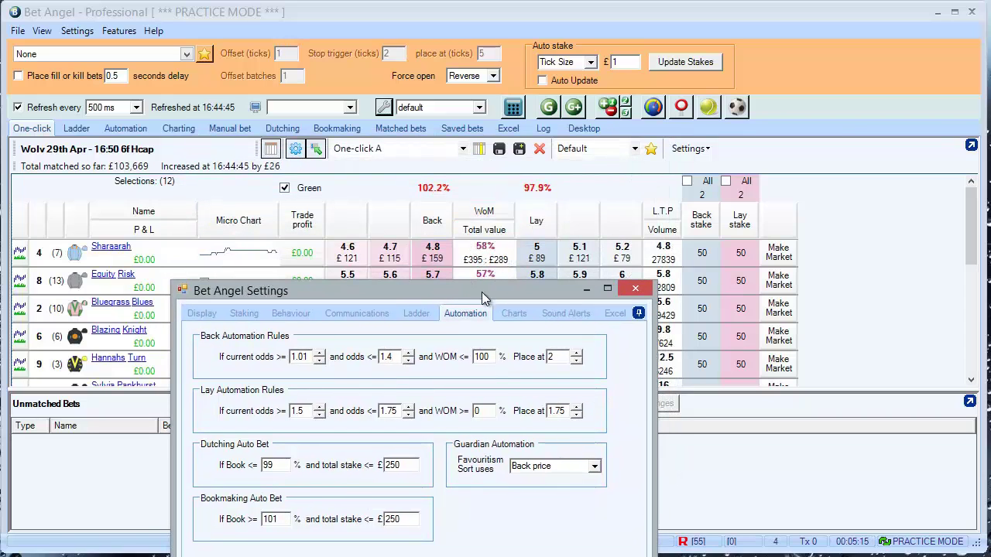
Step: Try a 50% WOM limit in the back automation rule and restore it to 100%
double_click(482, 358)
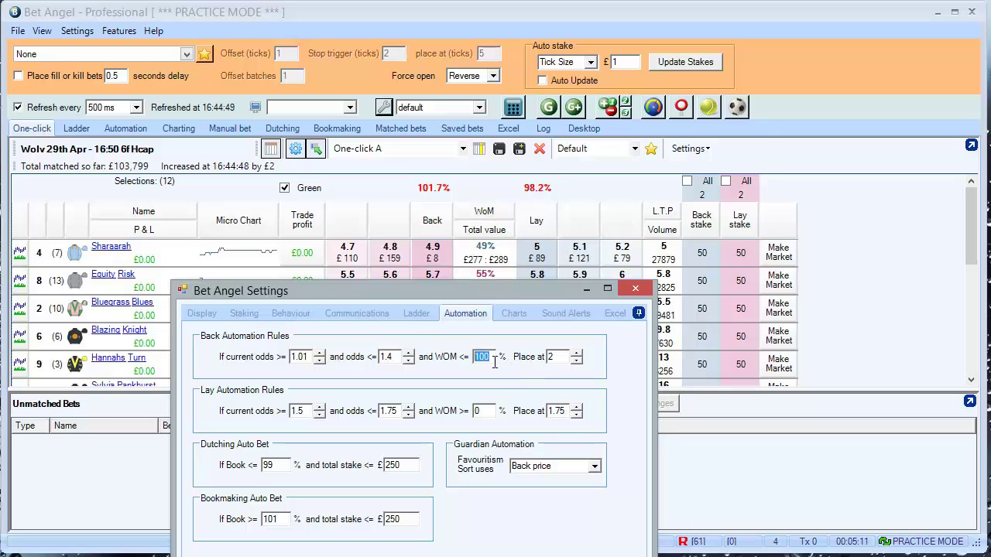
text(50)
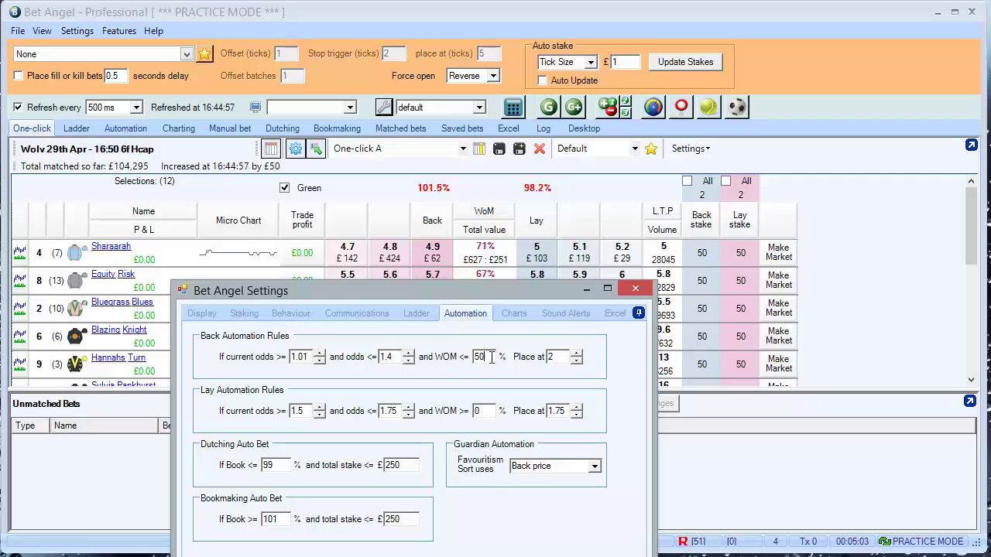
drag(492, 357, 454, 360)
text(100)
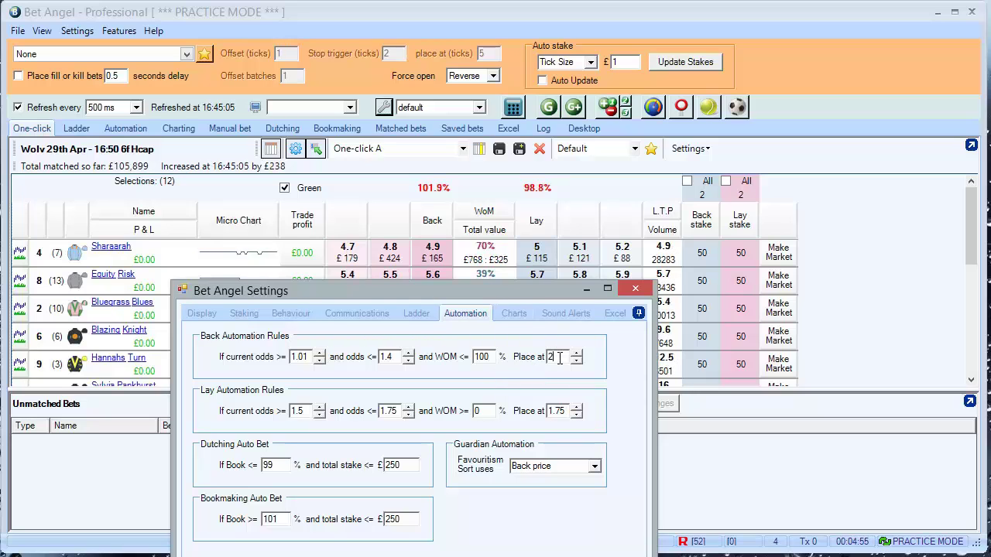
Step: Set the back automation rule's placement odds to 1.01 and close the settings
key(Tab)
text(1.01)
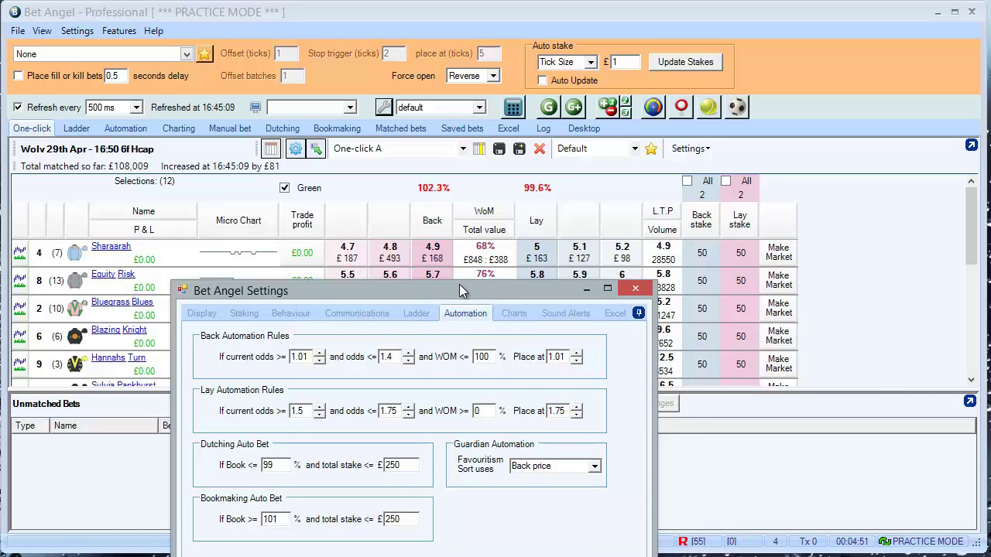
drag(457, 289, 486, 265)
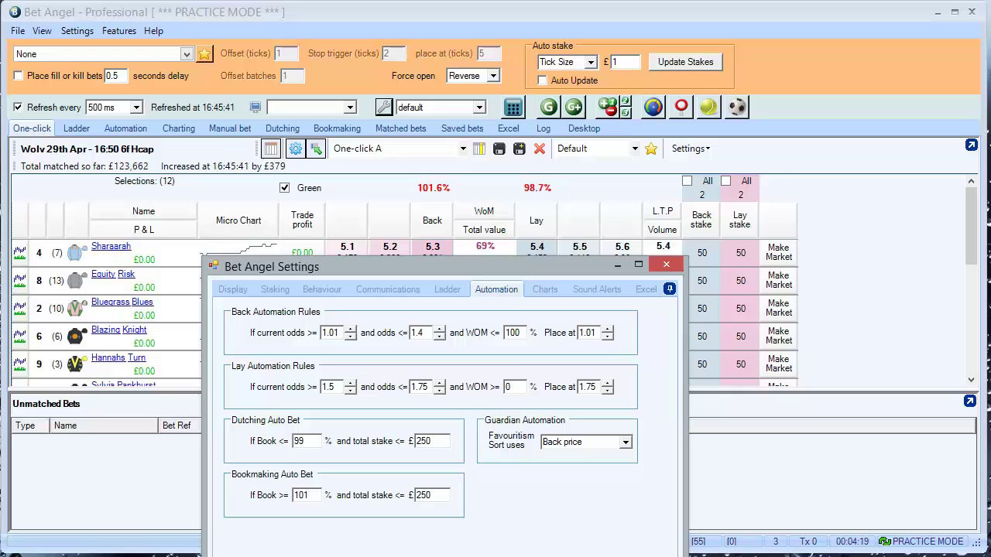
key(Escape)
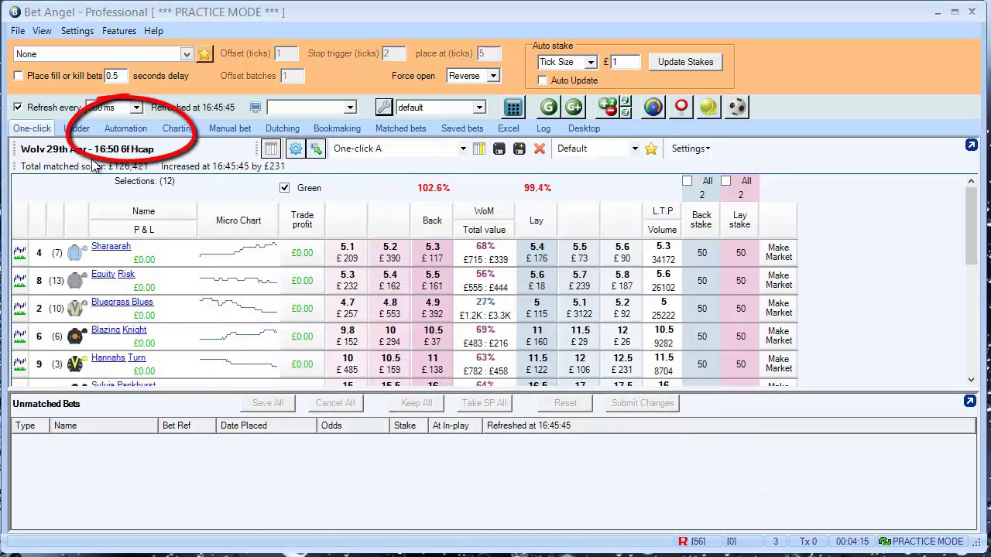
Step: Show the market's automation screen and set Sharaarah's back stake to 20
click(115, 127)
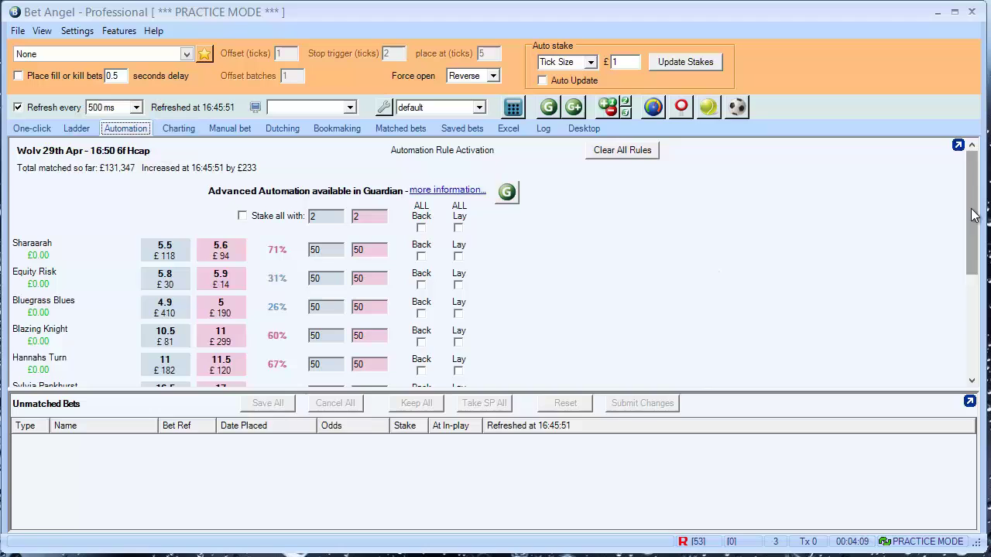
mouse_move(971, 217)
mouse_down()
mouse_move(968, 246)
mouse_move(979, 213)
mouse_up()
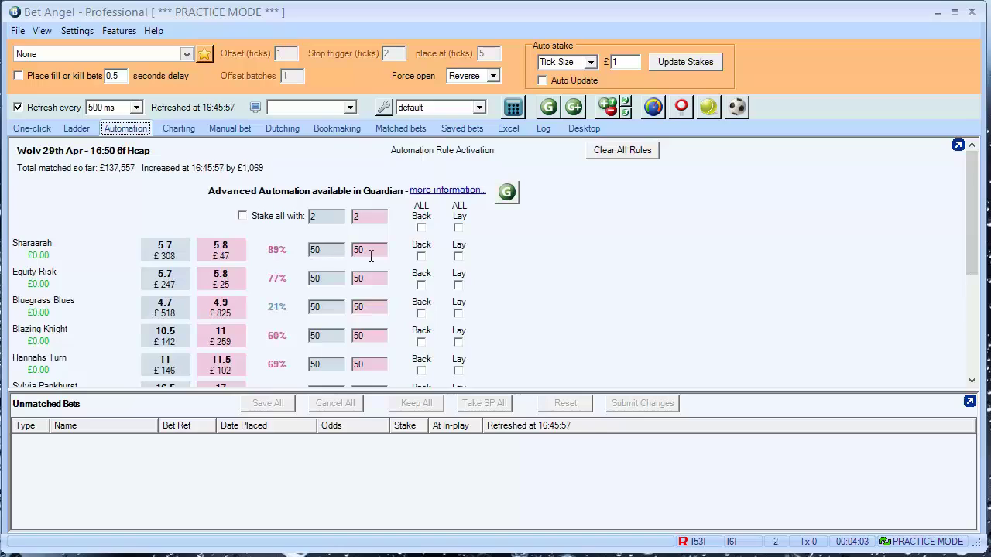
double_click(336, 254)
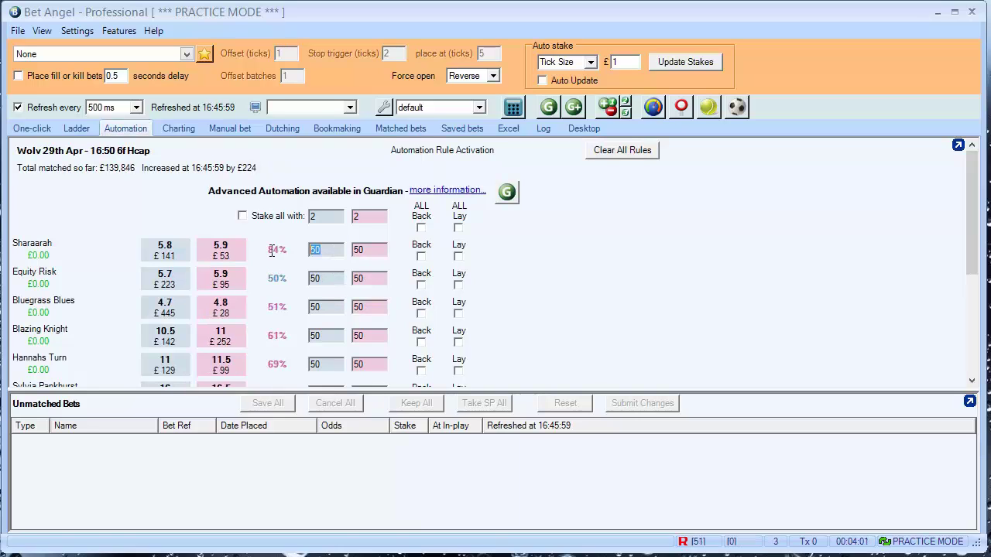
text(20)
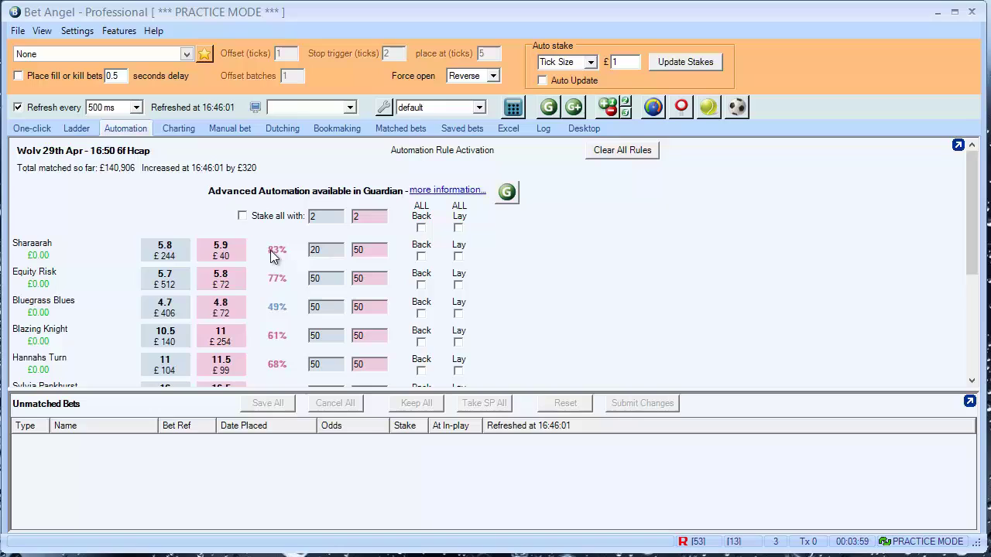
Step: Set the common back stake to 20 and apply the common back and lay stakes to all selections
click(327, 217)
text(0)
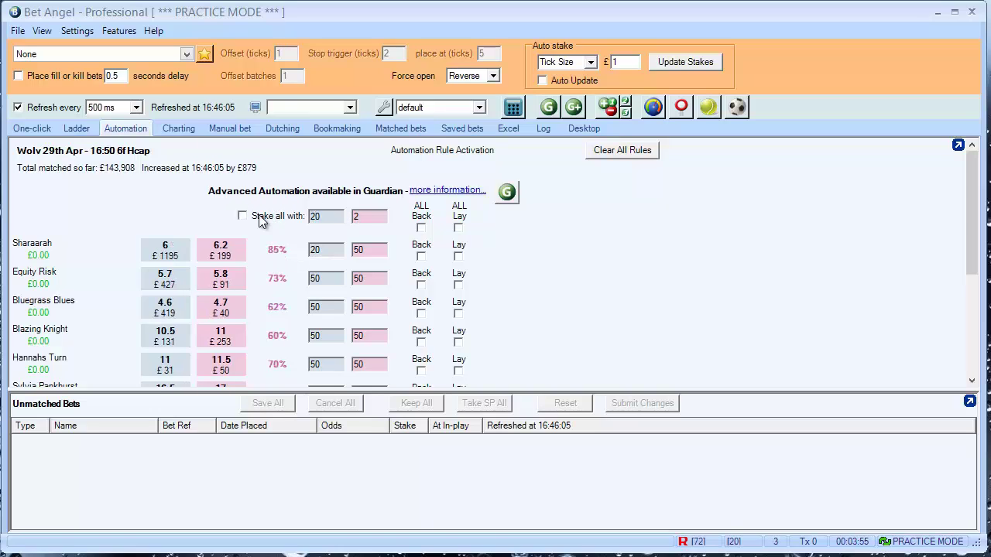
click(261, 221)
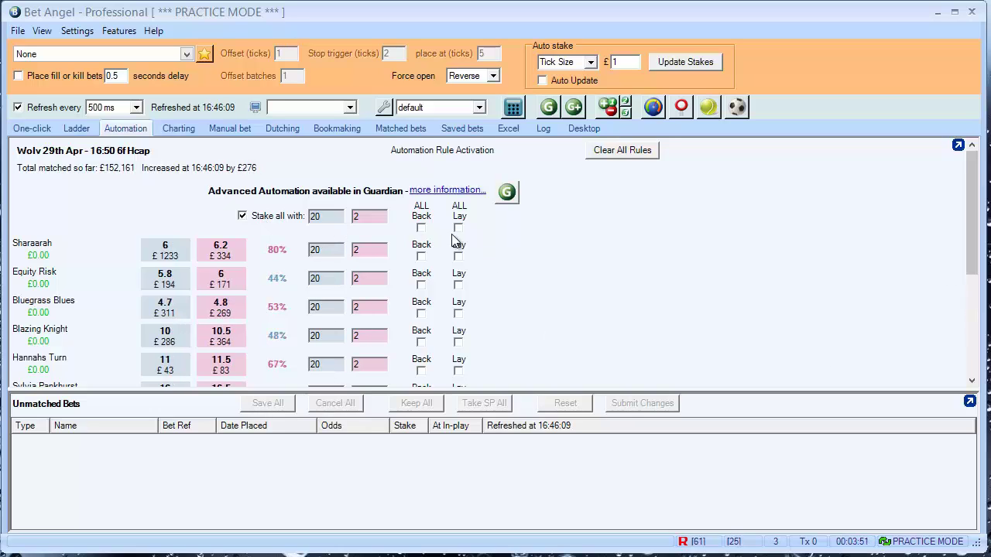
Step: Set the common back stake to 50 for all selections and turn off the Stake all with option
key(Tab)
text(50)
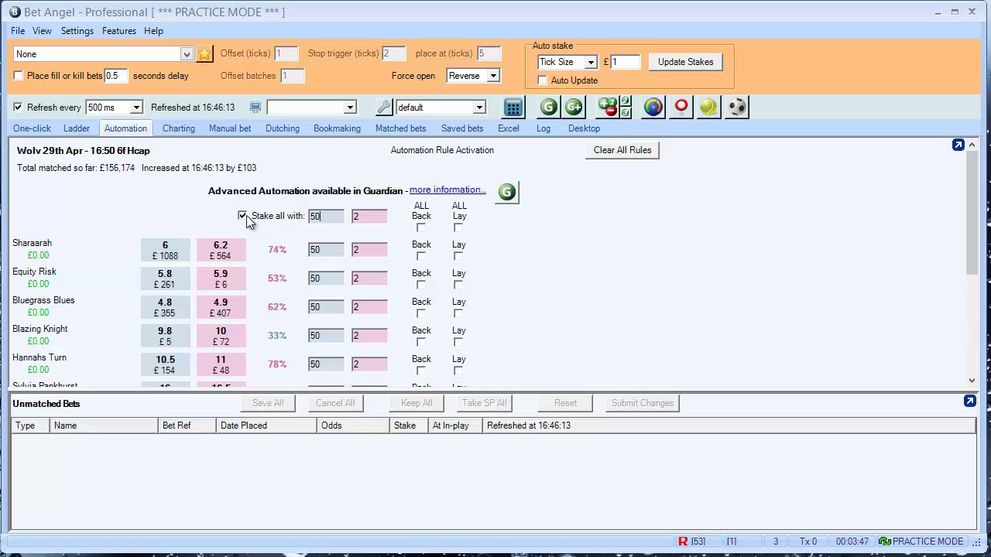
click(271, 217)
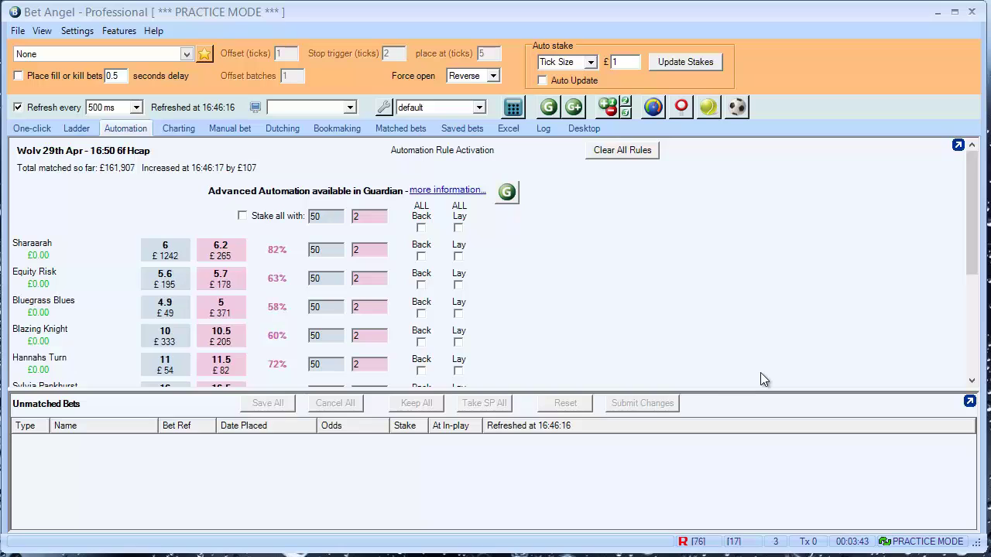
Step: Reopen the automation settings and place the window beside the selections to compare the rules with the market
click(384, 108)
drag(414, 265, 634, 200)
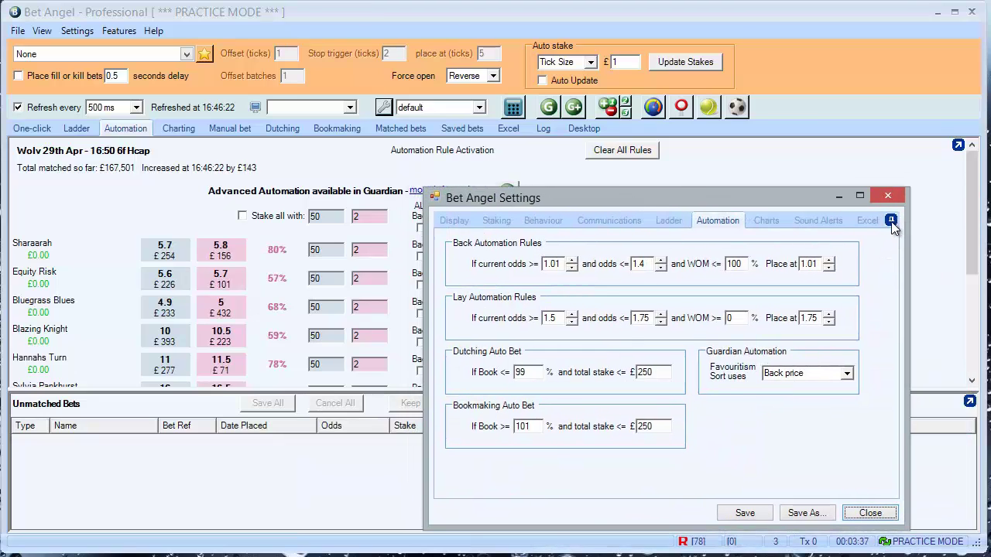
drag(793, 203, 851, 157)
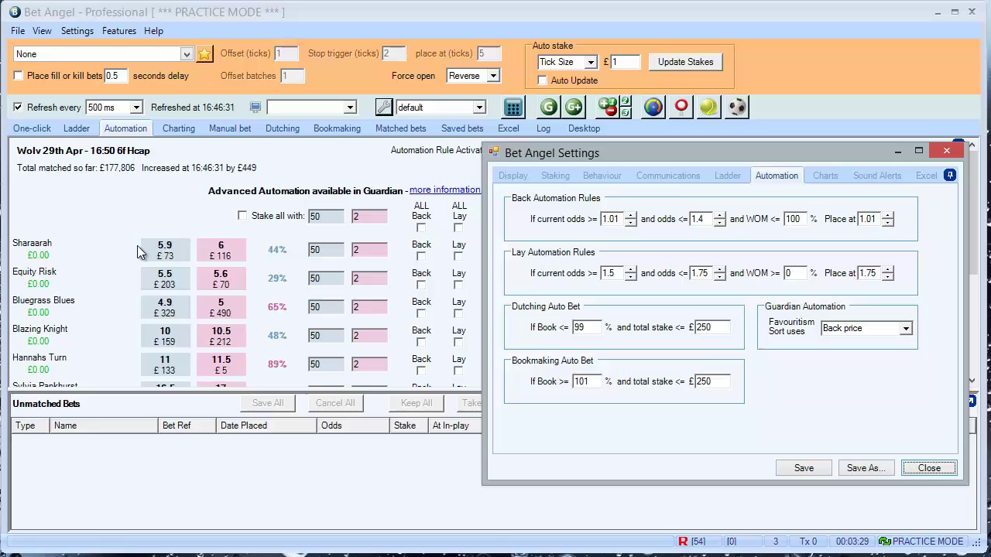
Step: Activate the back automation rule for Sharaarah, Equity Risk and Bluegrass Blues, and clear it for Equity Risk
click(421, 255)
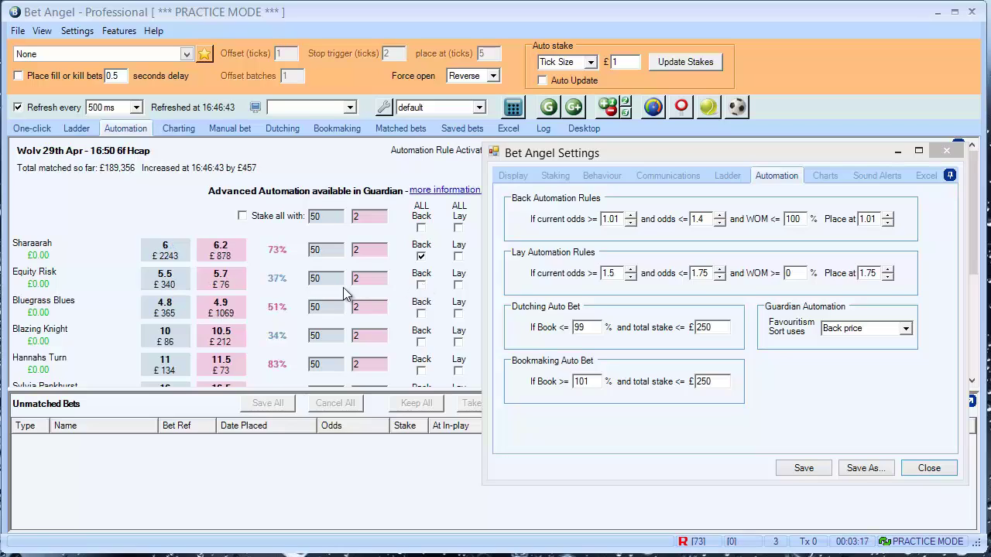
click(422, 314)
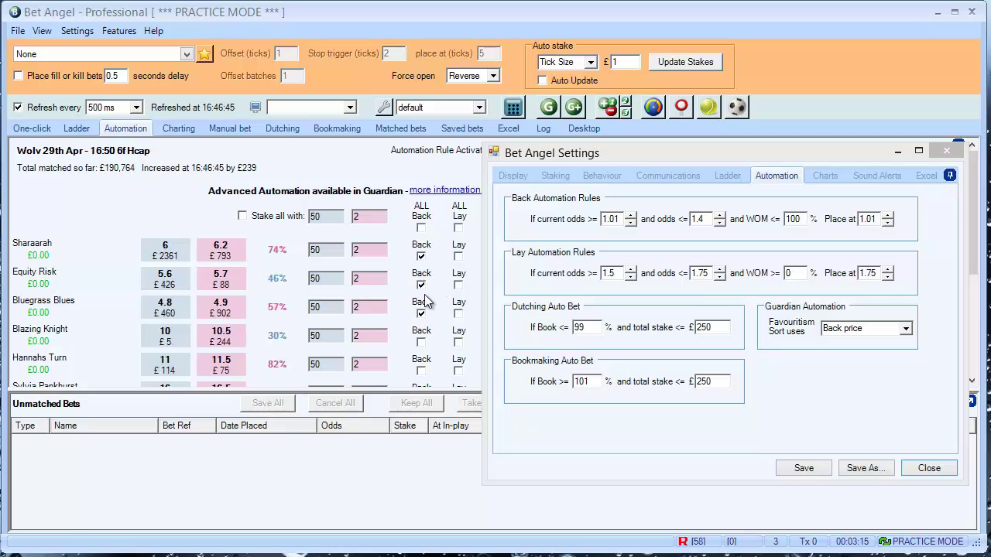
click(422, 314)
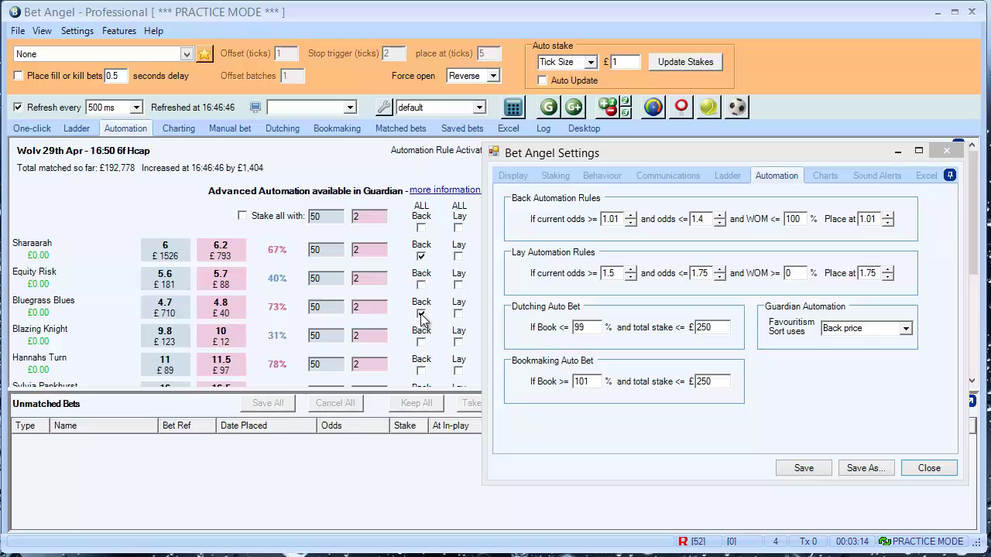
Step: Activate the back automation rule for all selections in the market
click(421, 227)
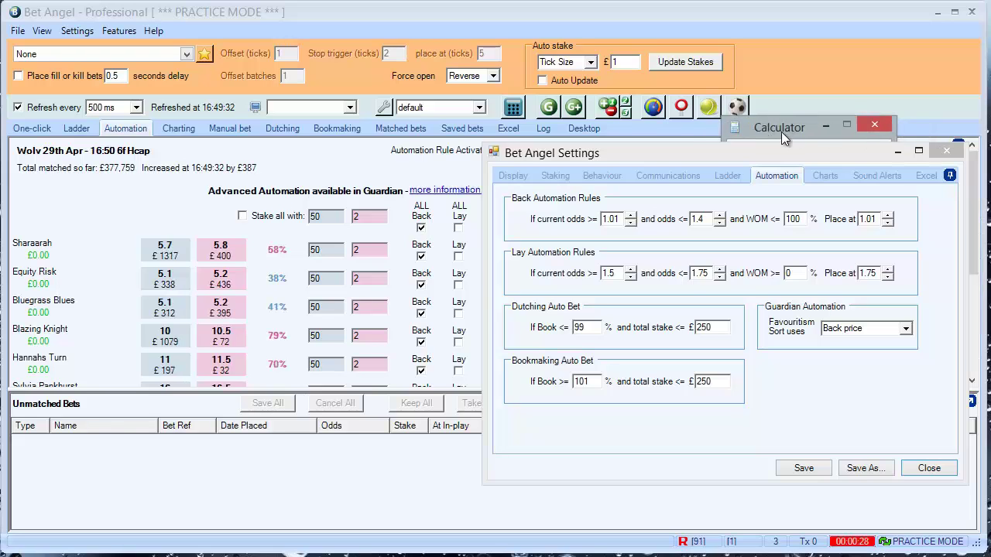
Step: Calculate 100 divided by 1.4 in the calculator to convert the odds limit into a percentage chance, and close the calculator
drag(781, 132, 311, 165)
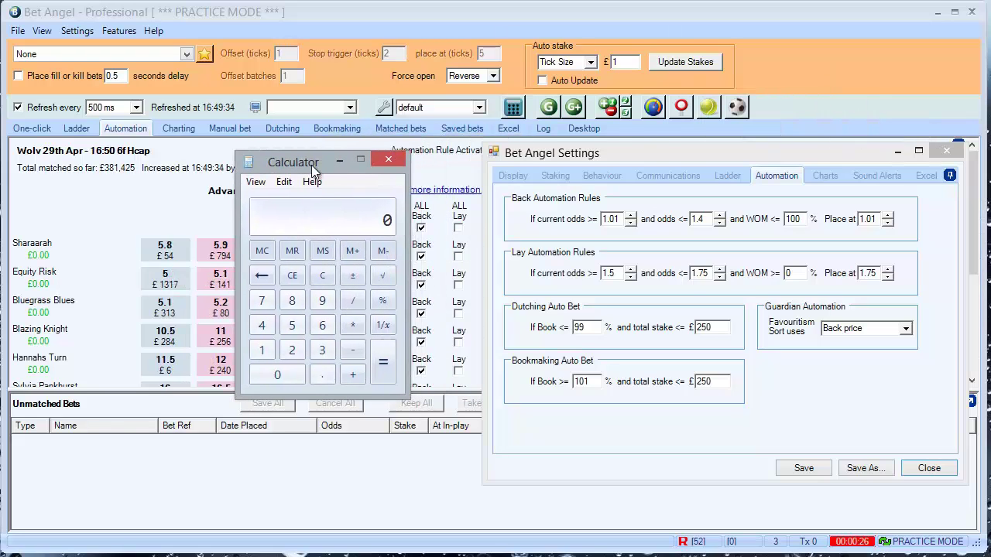
text(100/1.4)
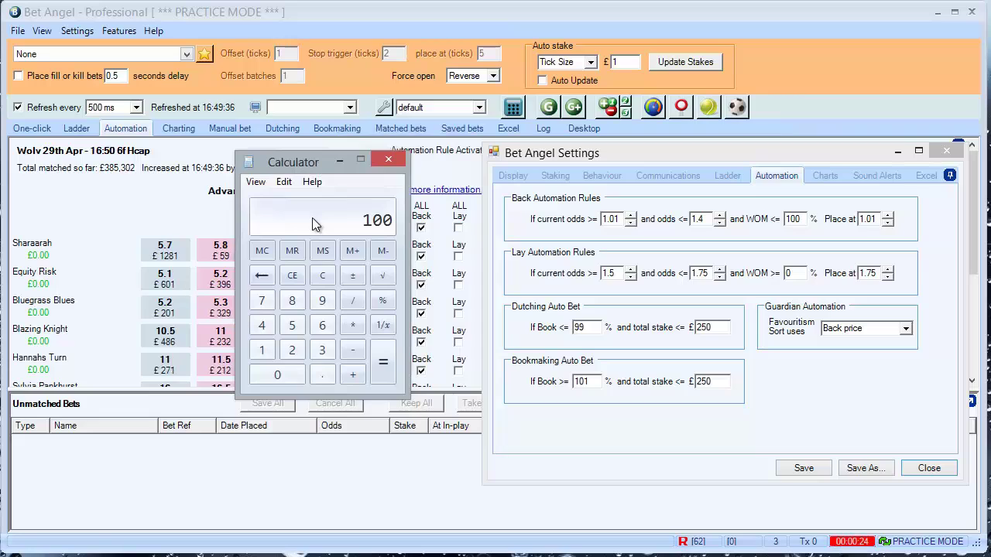
key(Return)
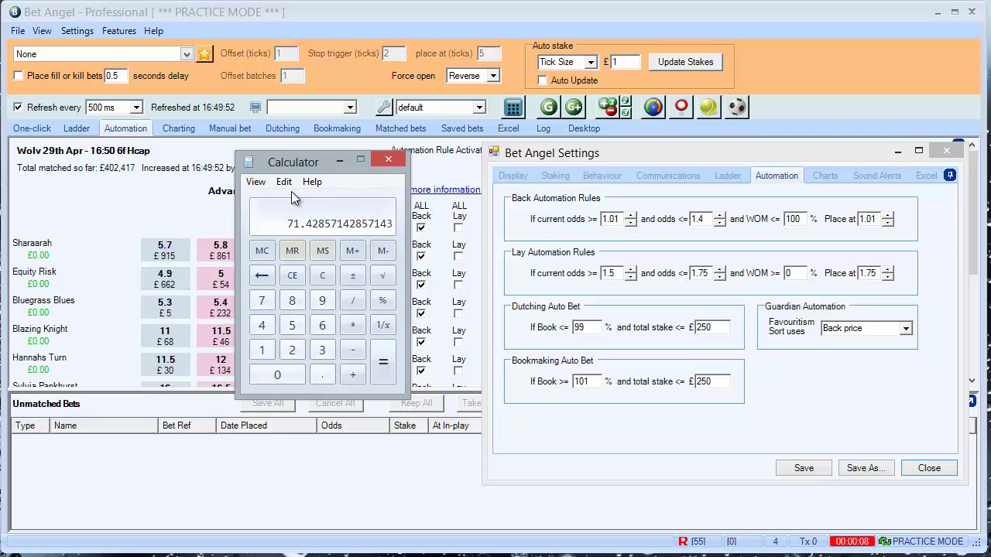
click(392, 159)
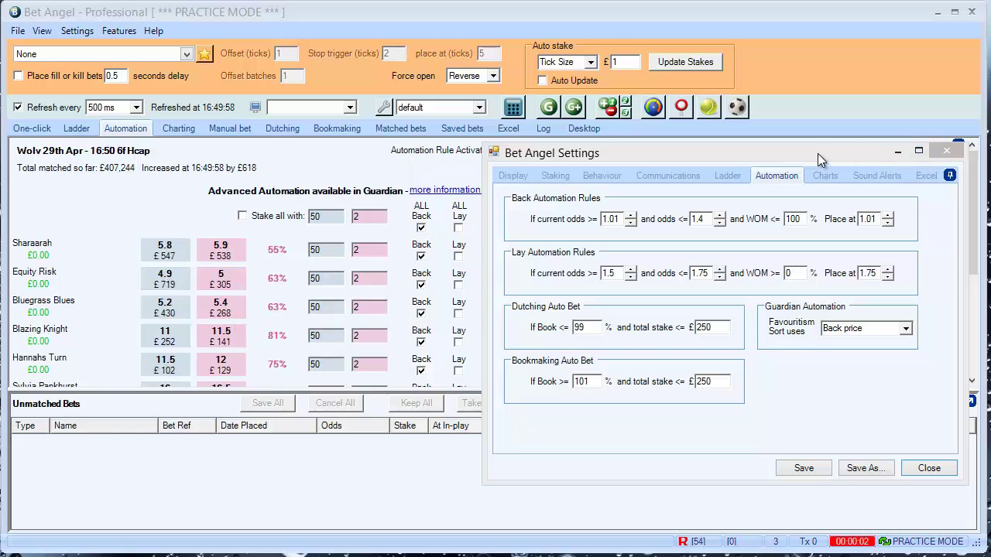
Step: Close the automation settings window, and clear and reapply the back automation rule for all selections
click(947, 150)
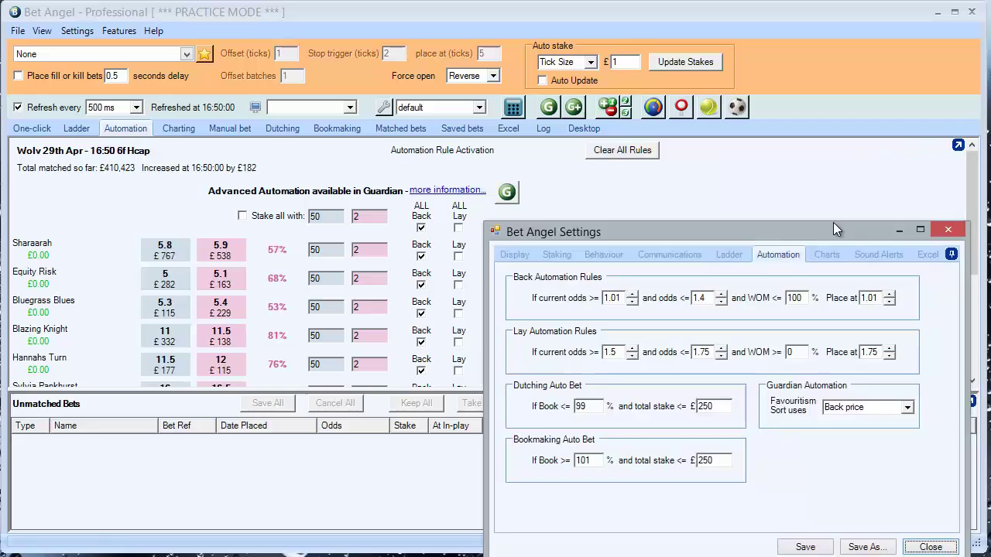
drag(834, 222, 830, 169)
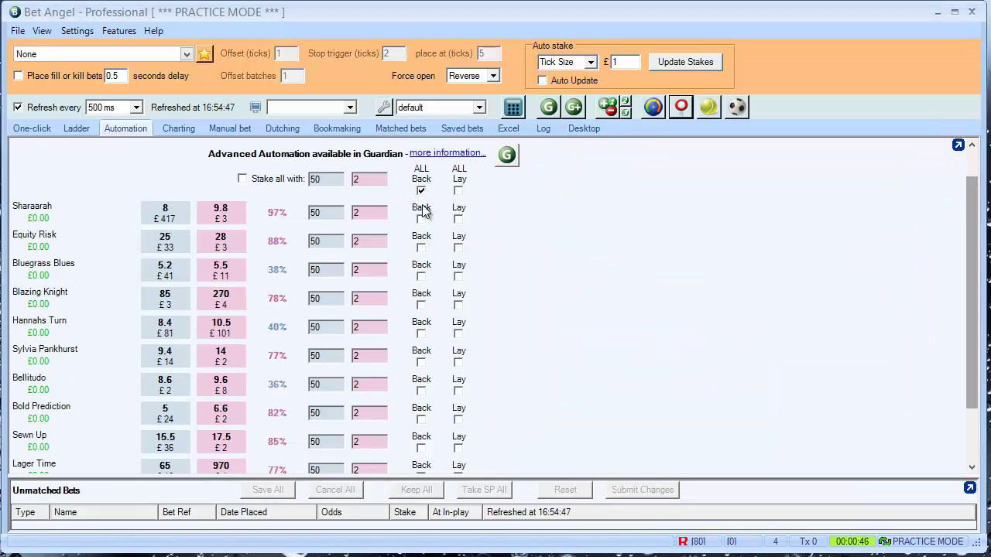
click(422, 190)
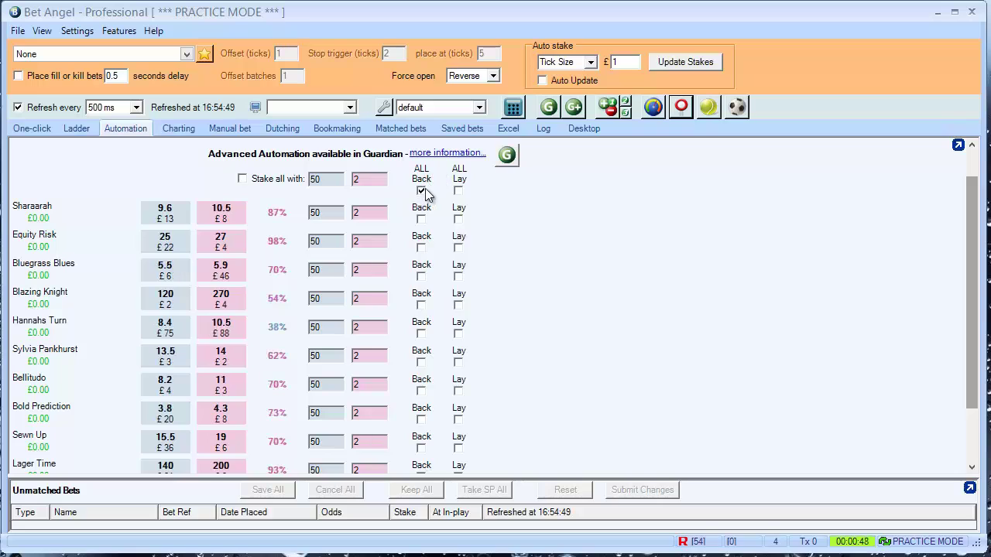
click(421, 192)
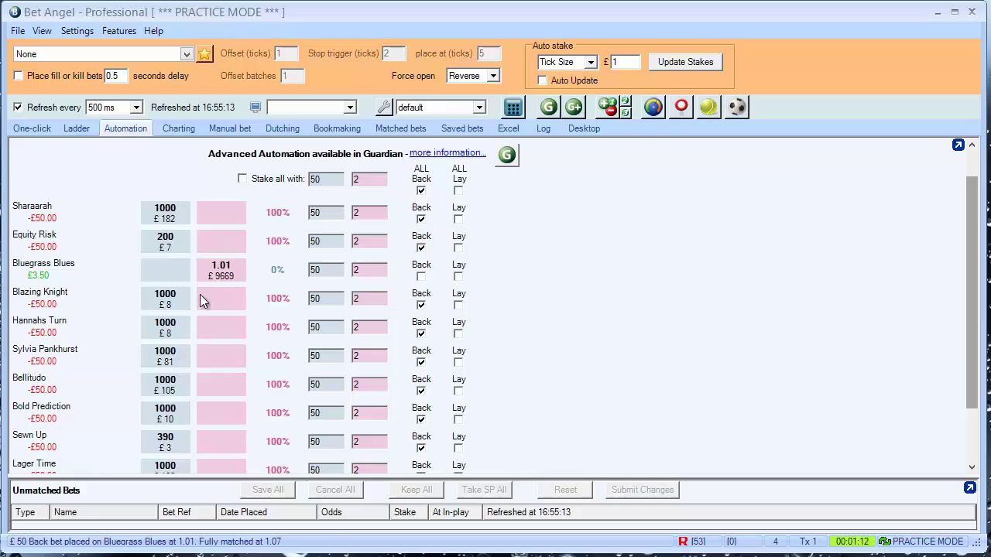
Step: Review the matched bets and the profit and loss per selection in the One-click view, and return to the automation rules
click(421, 171)
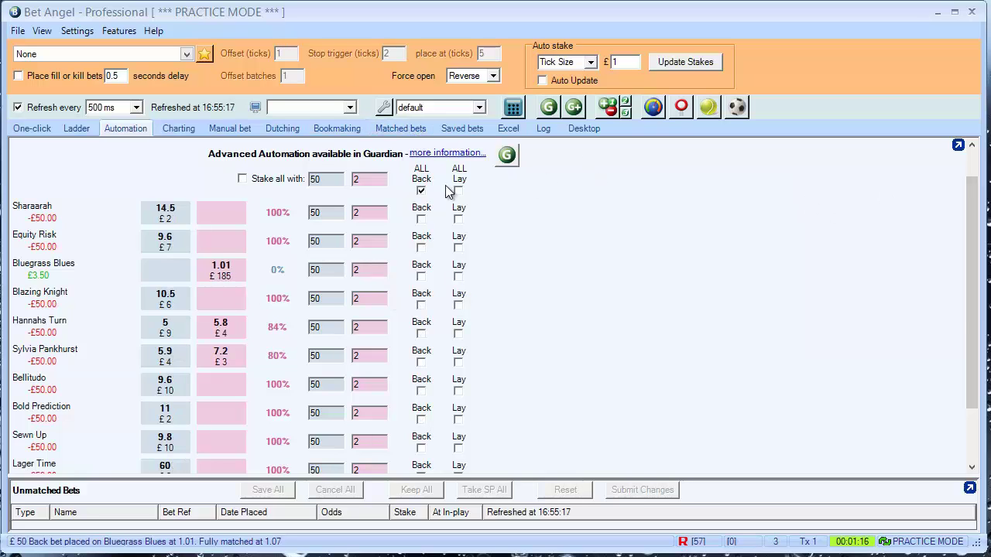
click(399, 128)
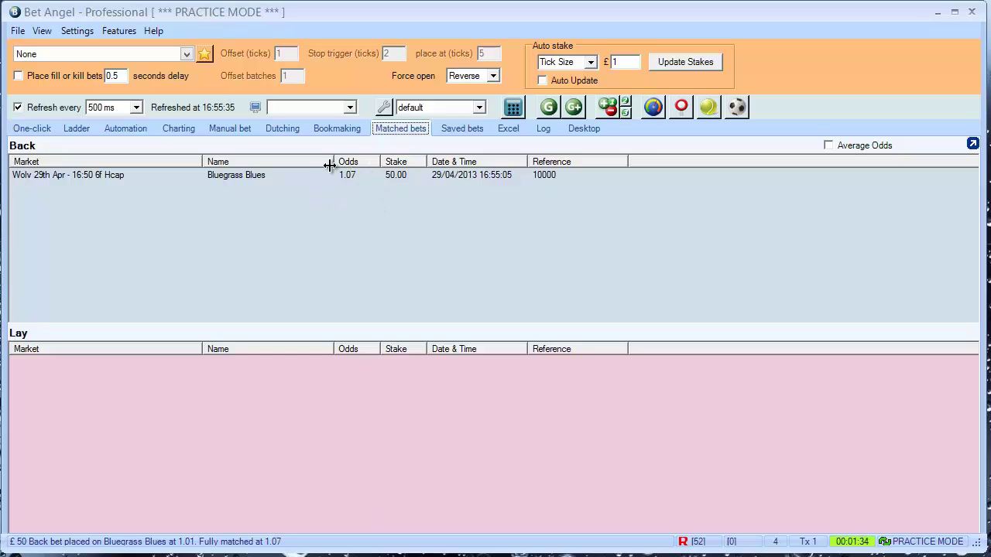
click(28, 130)
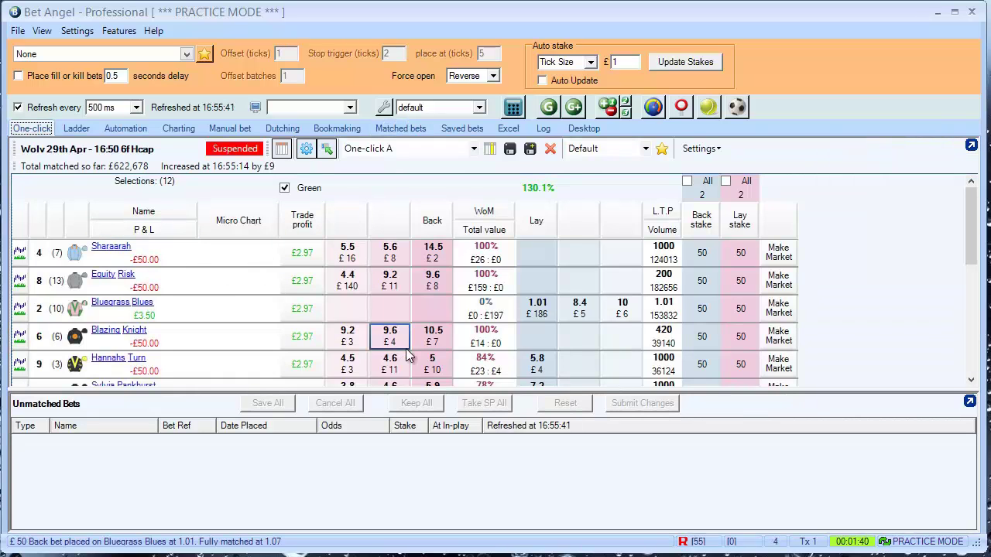
click(129, 130)
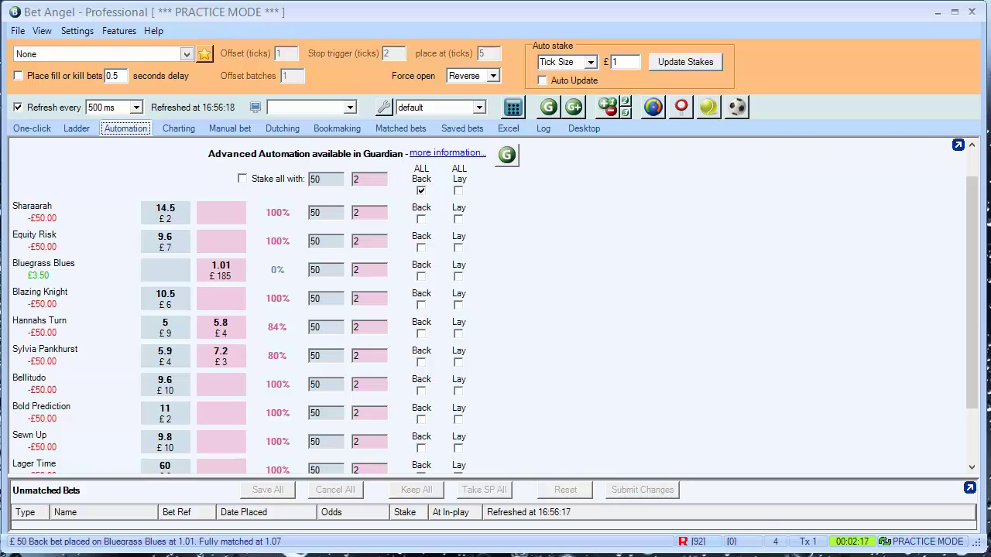
Step: Reopen the Bet Angel settings
click(391, 110)
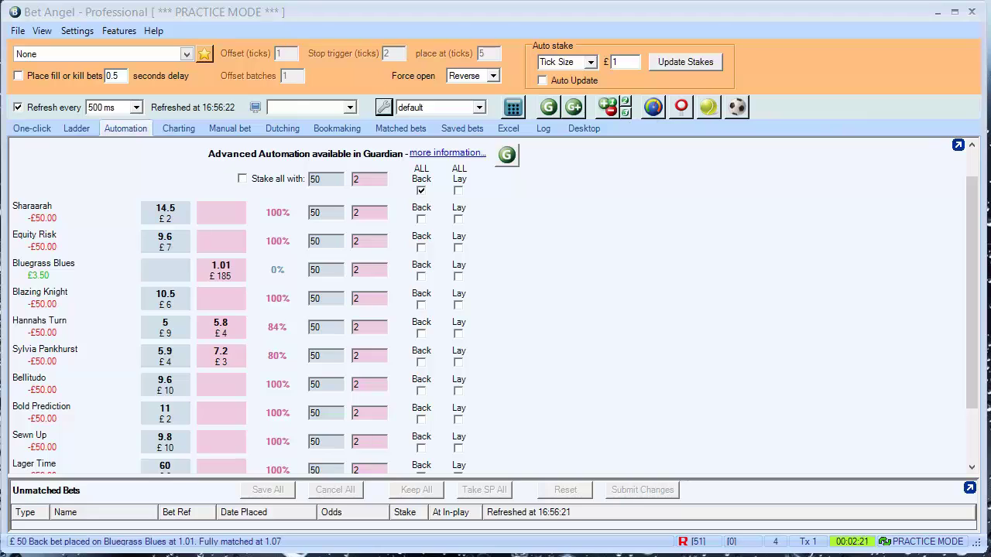